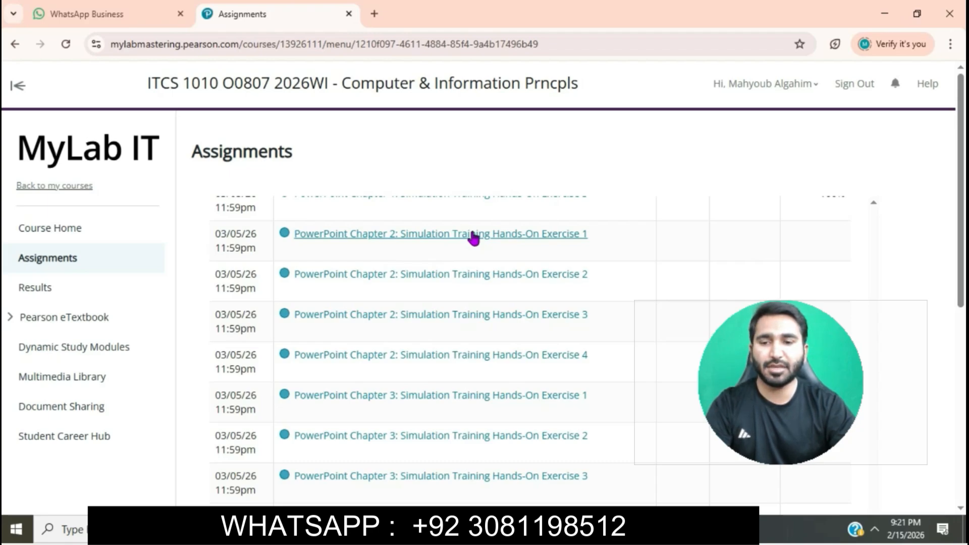
Open PowerPoint Chapter 2: Simulation Training Hands-On Exercise 1, launch its simulation and maximize its windows.
click(511, 234)
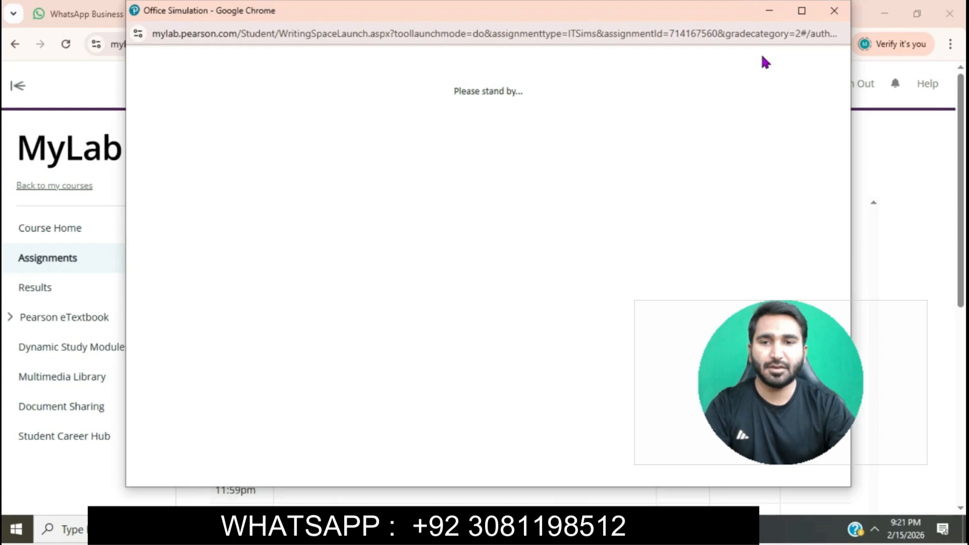
click(802, 11)
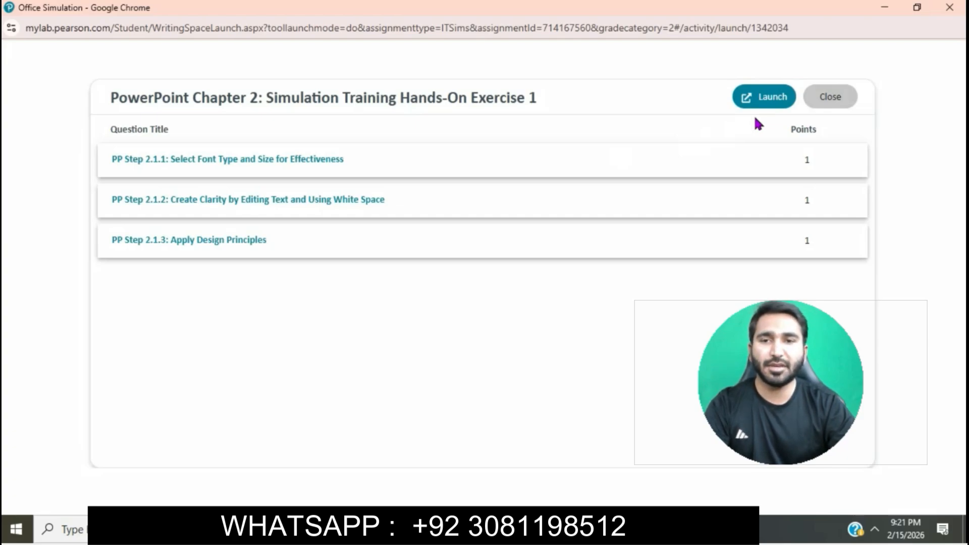
click(772, 99)
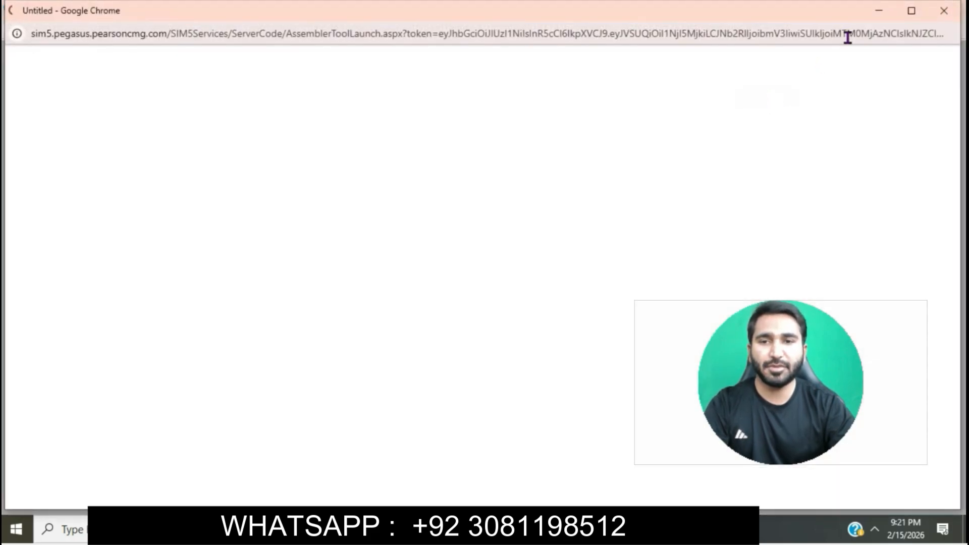
click(902, 15)
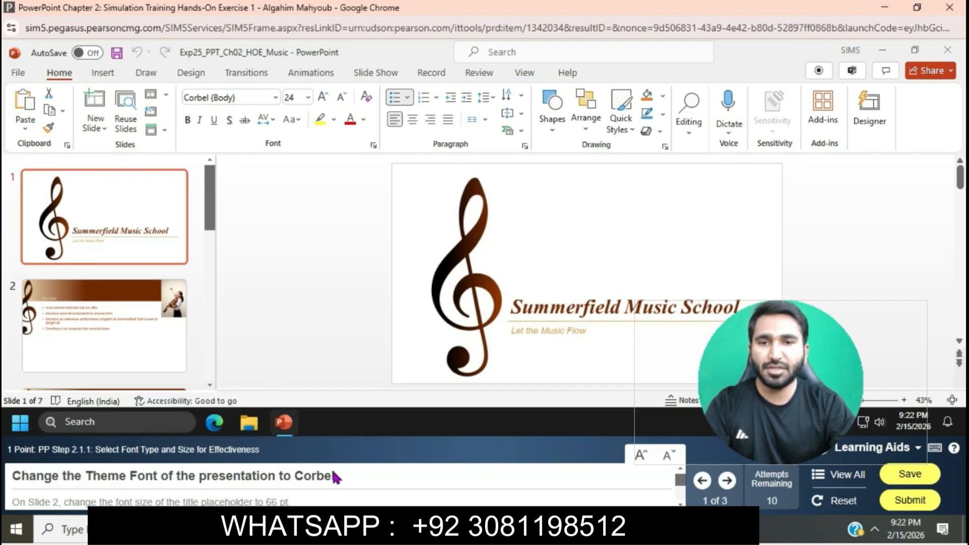
Change the presentation's theme font to Corbel.
click(192, 74)
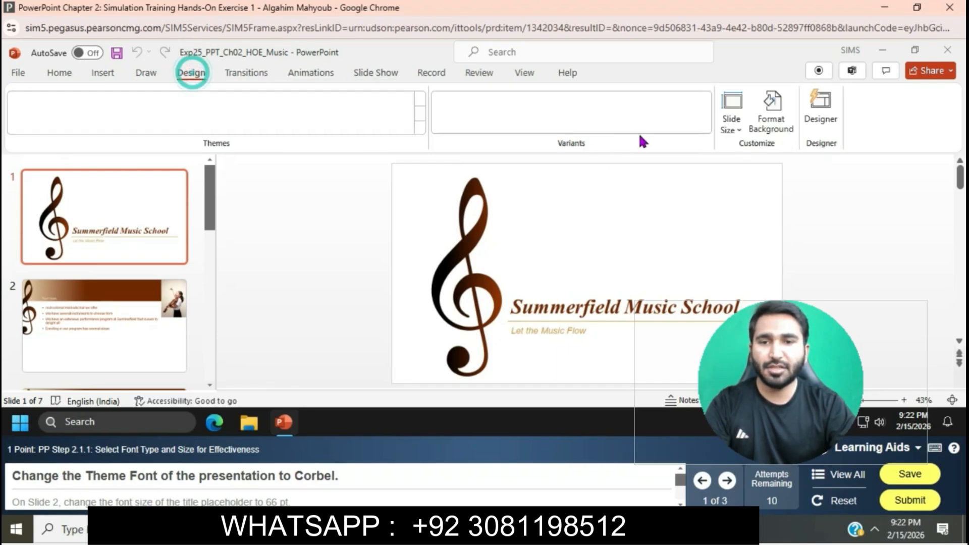
click(711, 130)
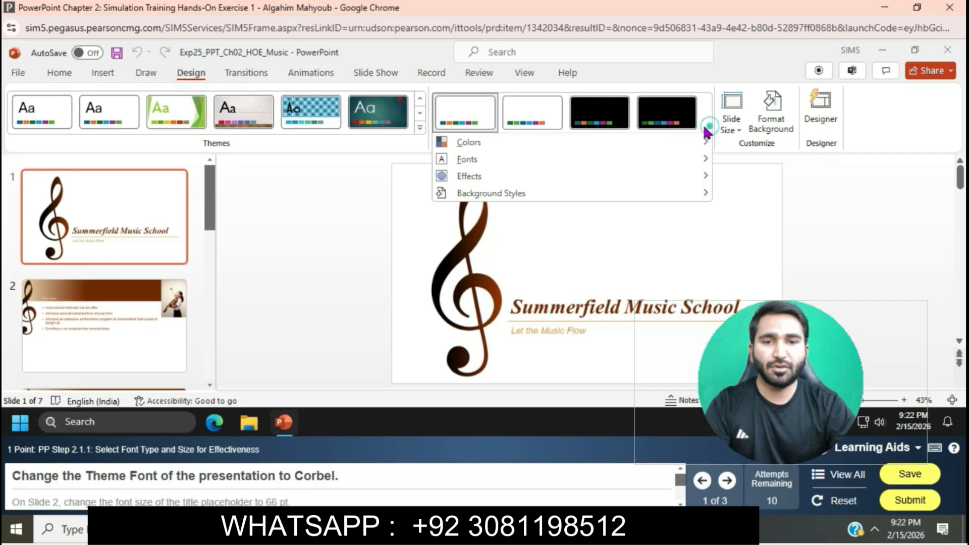
mouse_move(586, 154)
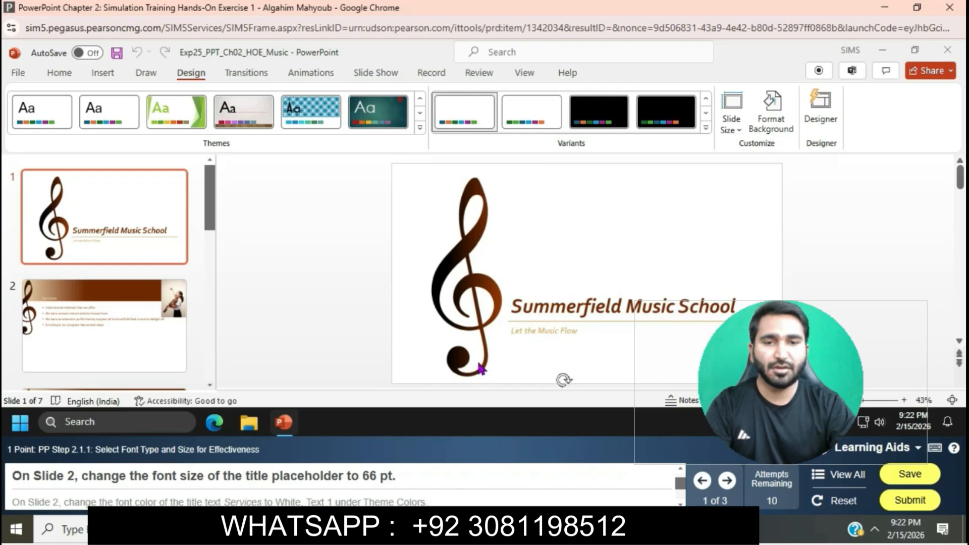
Set the font size of the title Services on slide 2 to 66 pt.
click(129, 316)
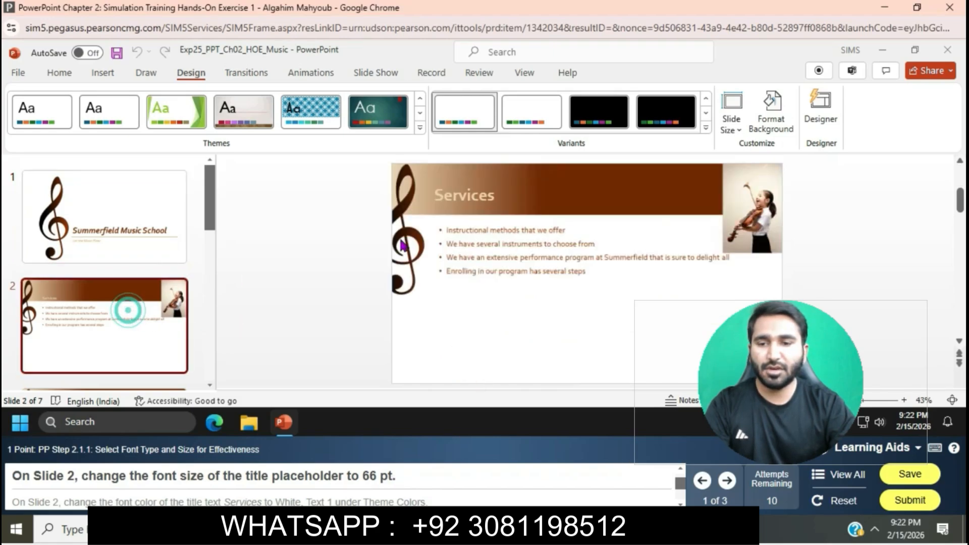
click(435, 196)
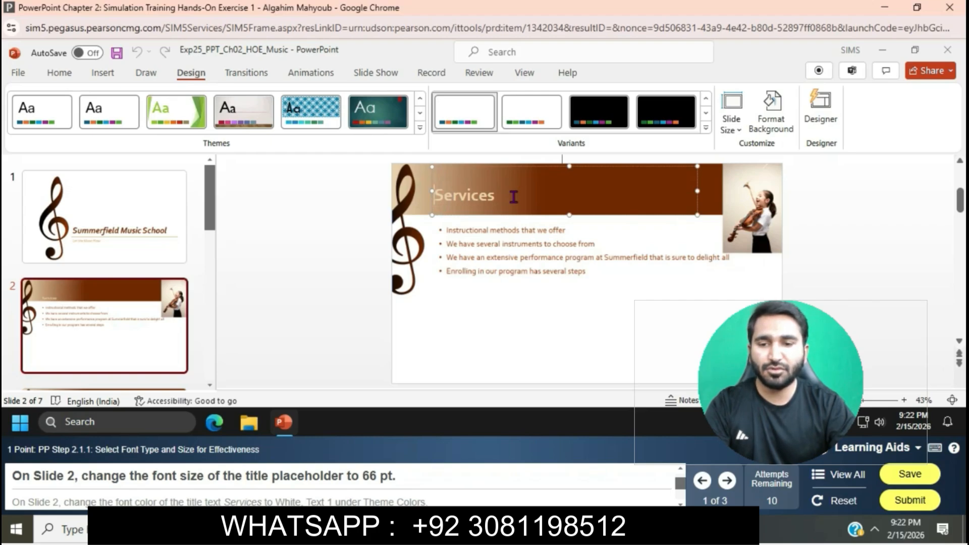
double_click(494, 197)
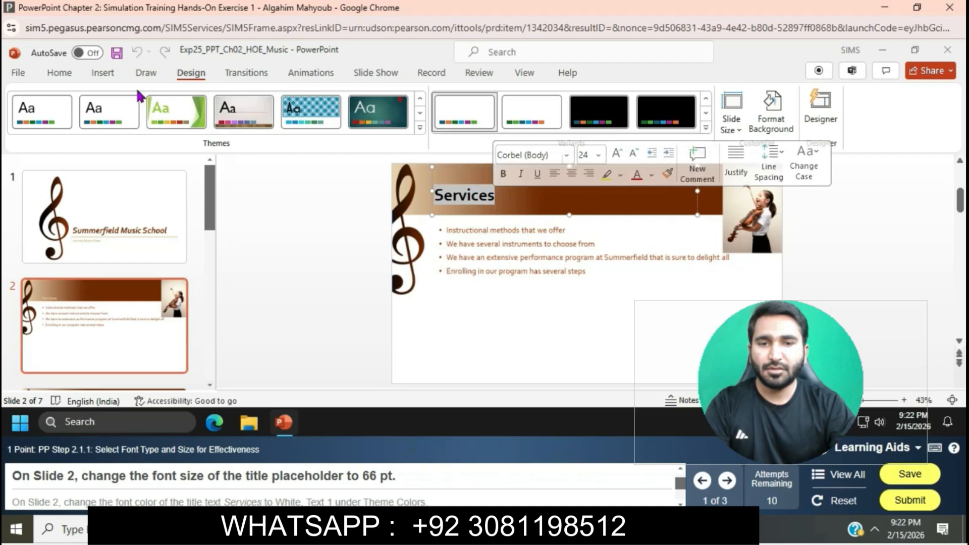
click(65, 75)
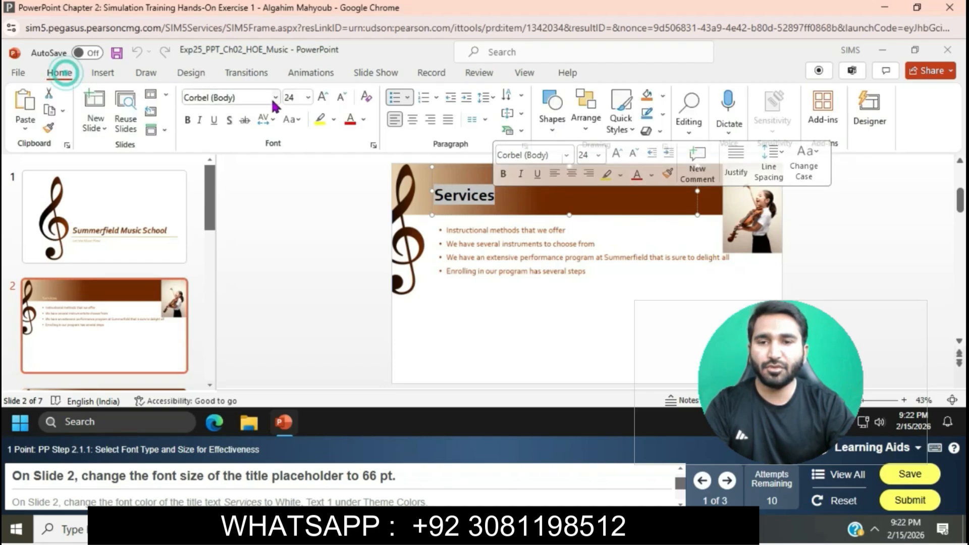
click(308, 98)
click(315, 337)
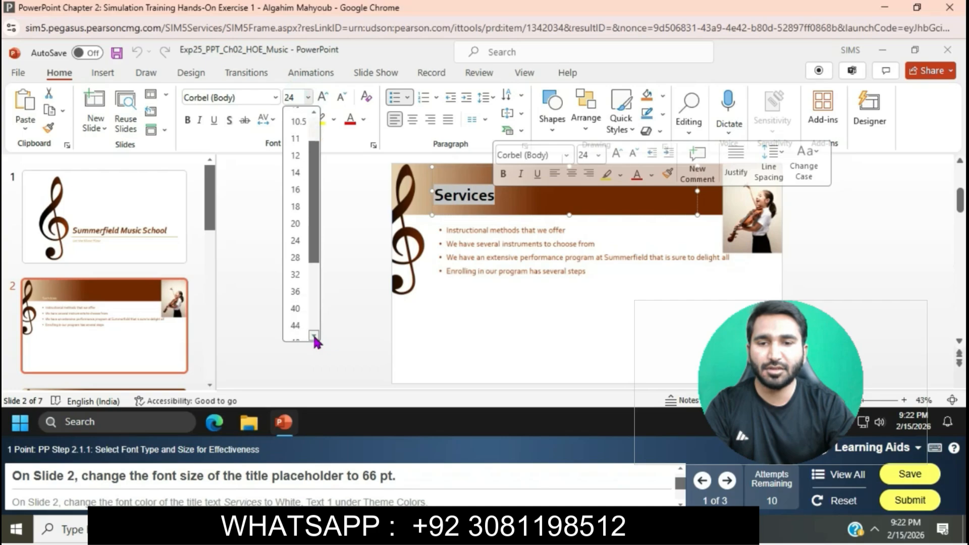
click(298, 328)
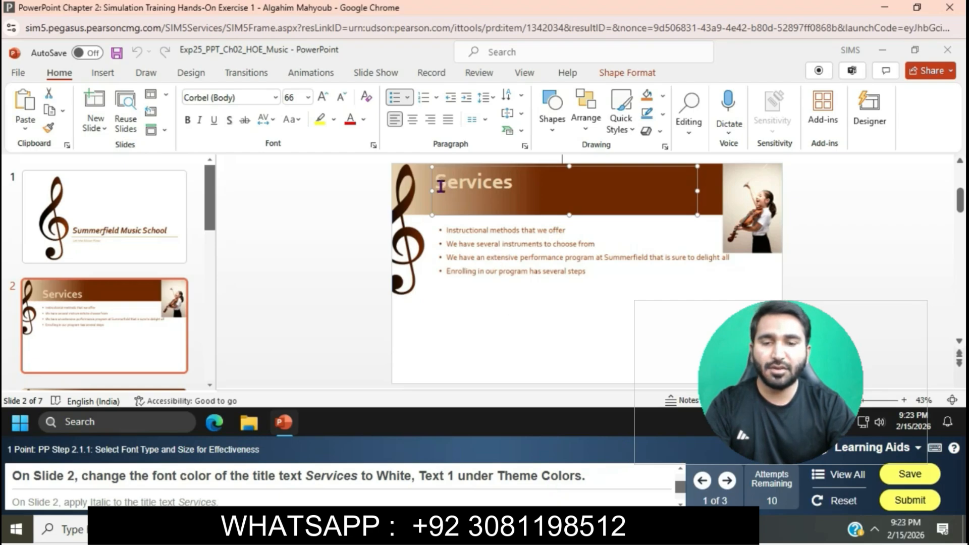
Change the font color of slide 2's title Services to White, Text 1 and italicize it.
drag(440, 186, 517, 189)
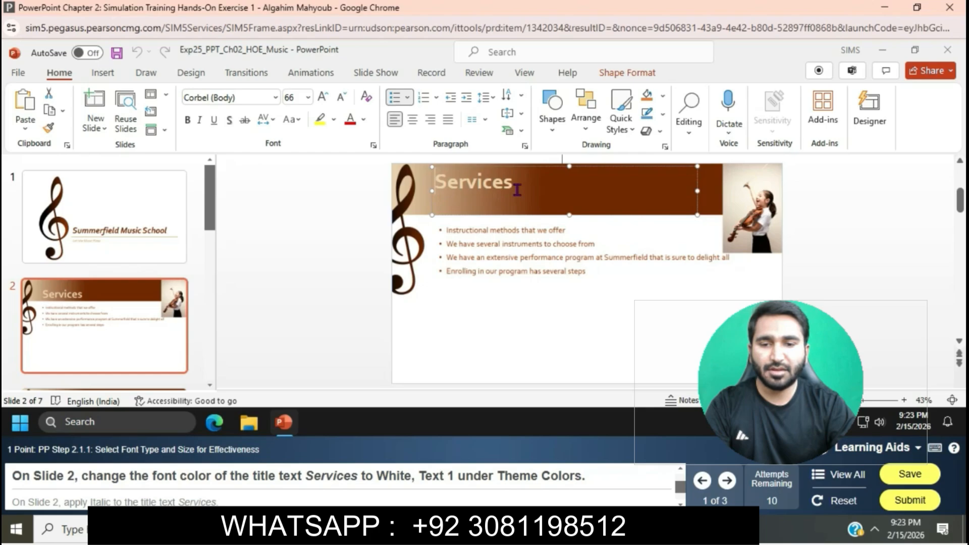
drag(517, 190, 512, 190)
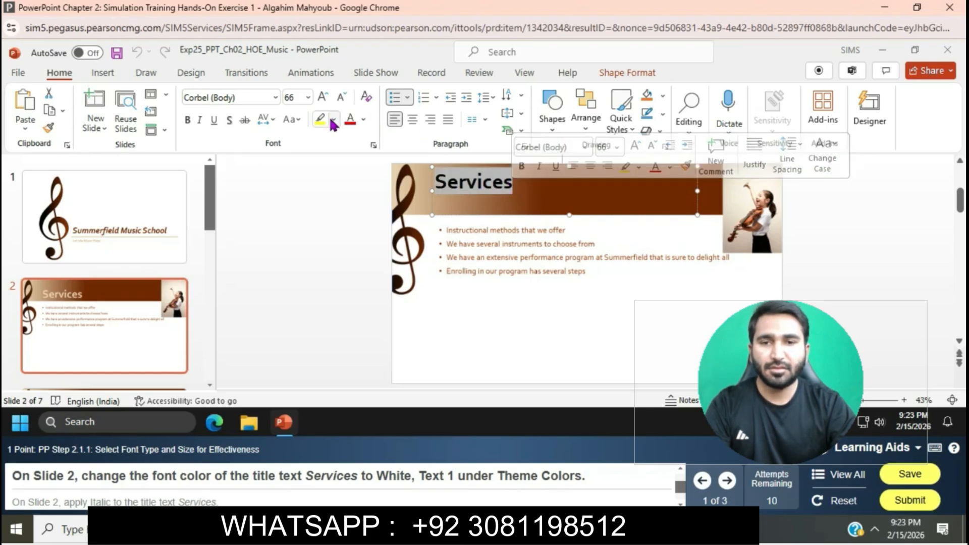
click(363, 119)
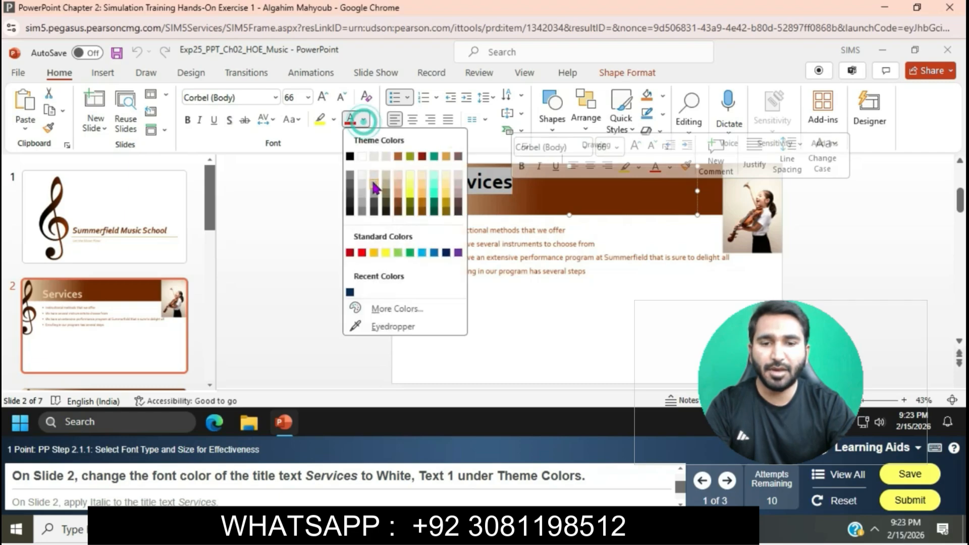
click(362, 157)
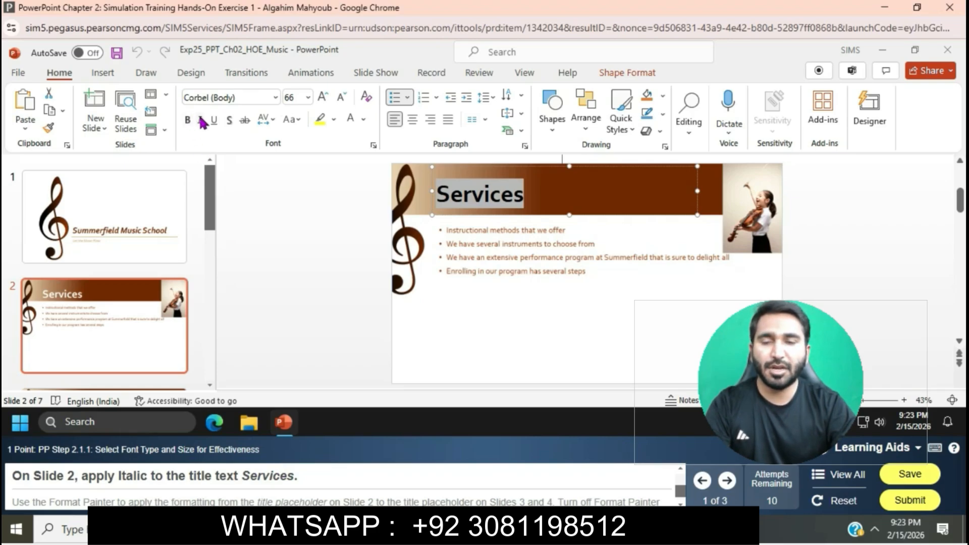
click(201, 121)
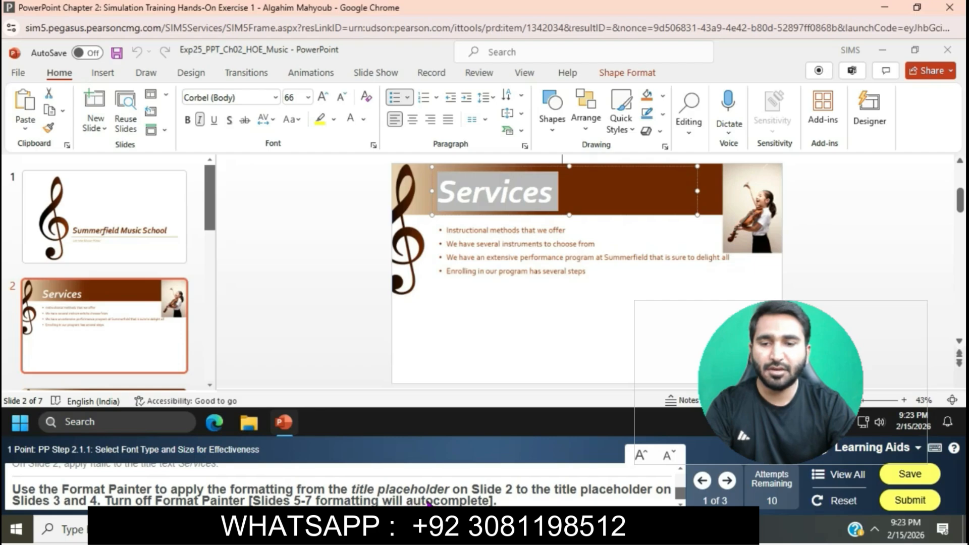
Copy the formatting of slide 2's title to the title Instruction on slide 3 with Format Painter.
click(49, 128)
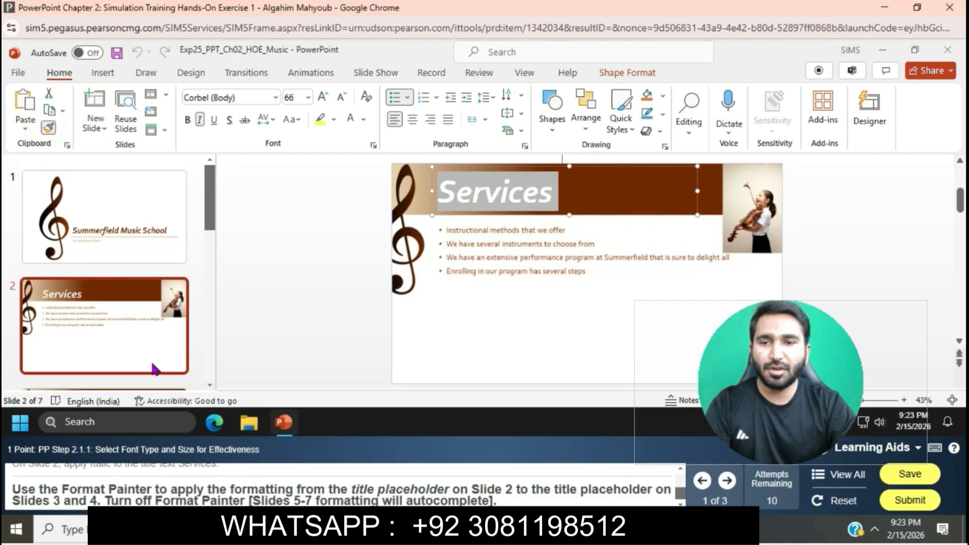
click(209, 385)
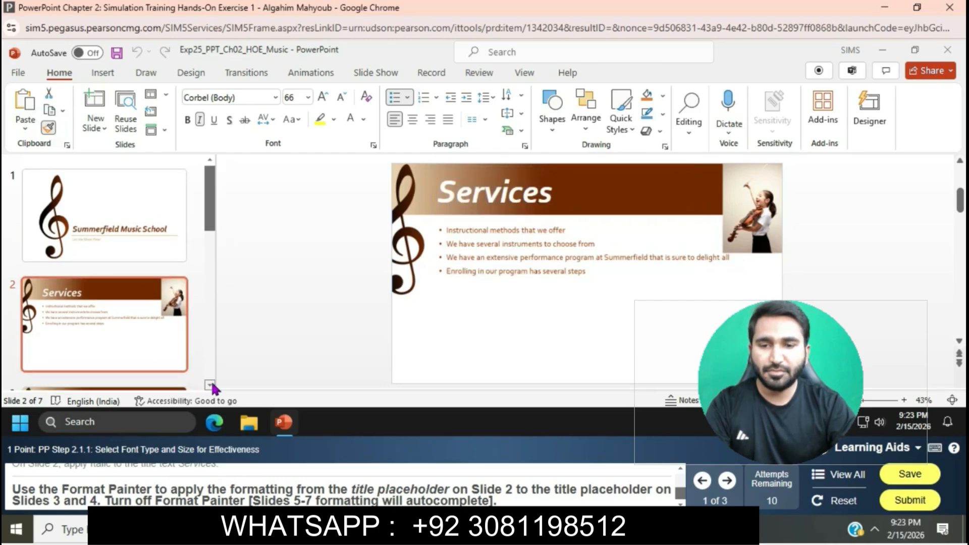
click(210, 385)
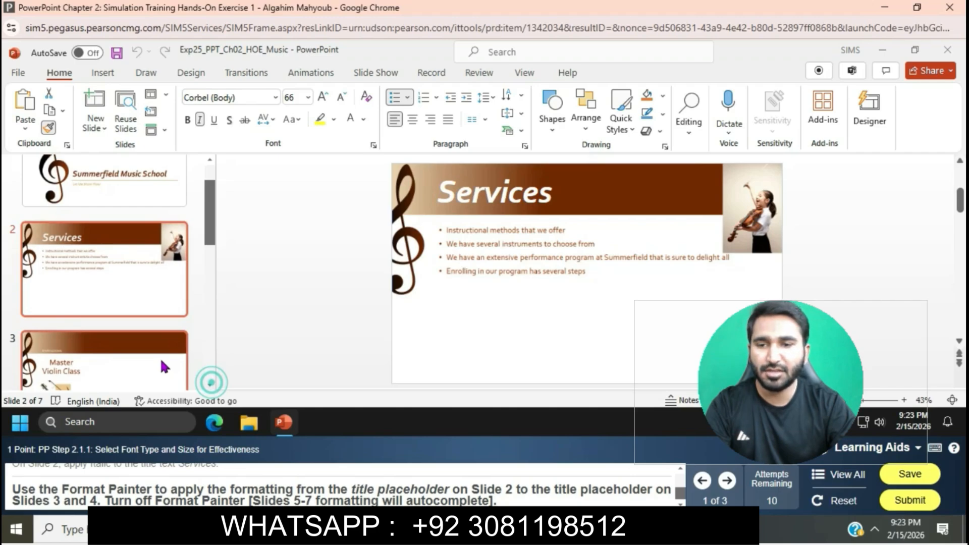
click(164, 367)
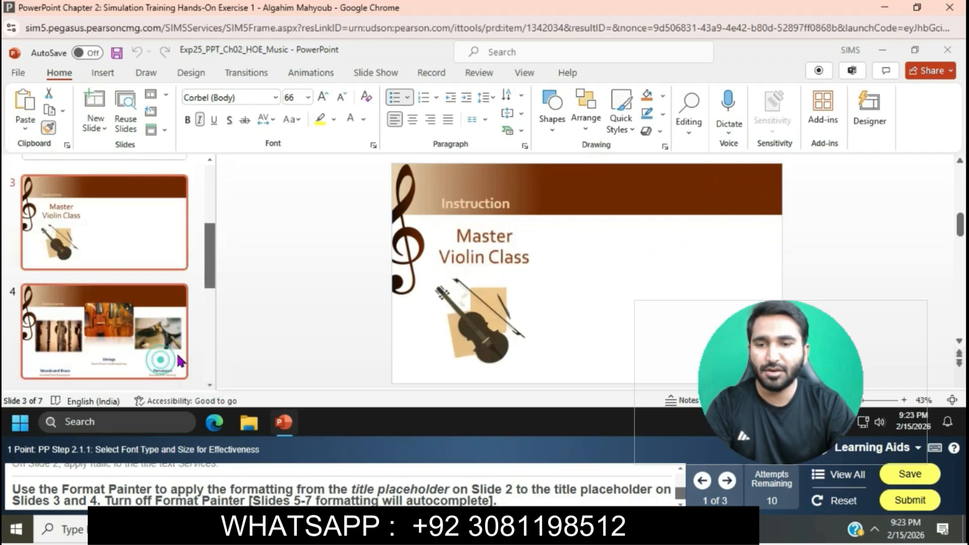
click(434, 204)
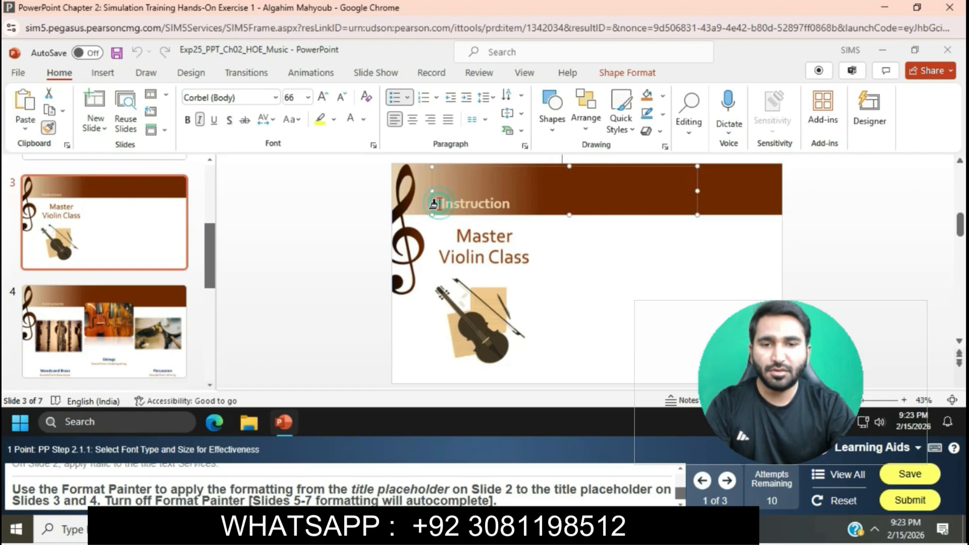
drag(434, 204, 511, 207)
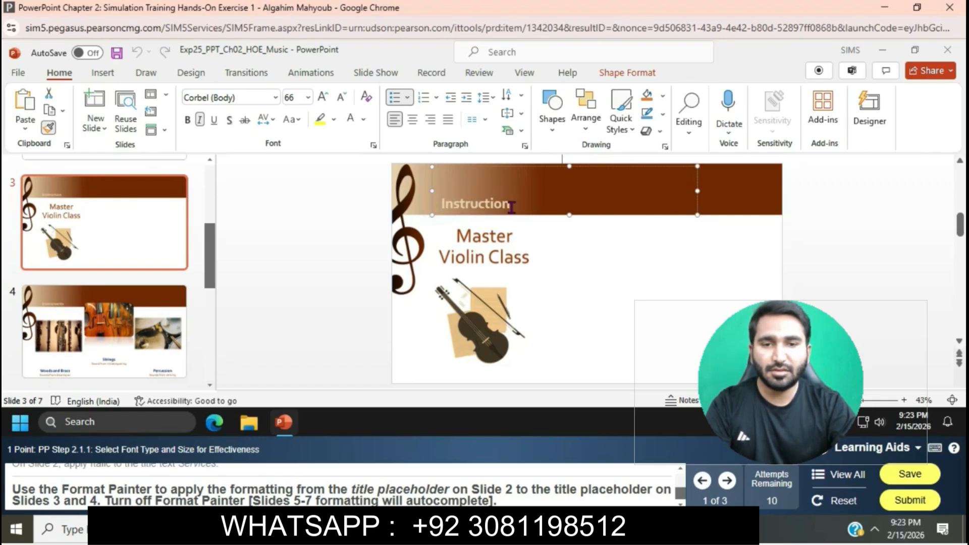
Apply slide 2's title formatting to the title Instruments on slide 4 with Format Painter, and turn Format Painter off.
click(161, 345)
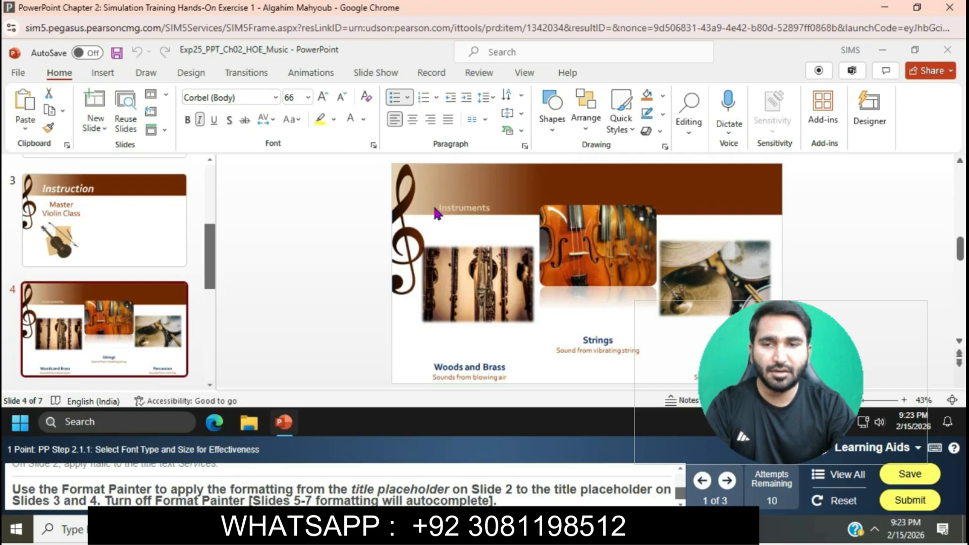
click(162, 219)
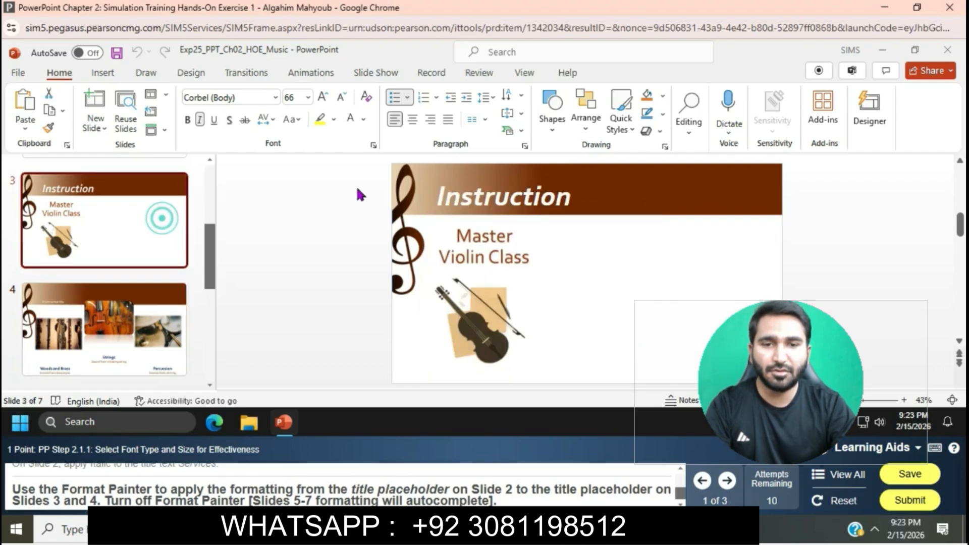
scroll(160, 222, up, 2)
click(157, 215)
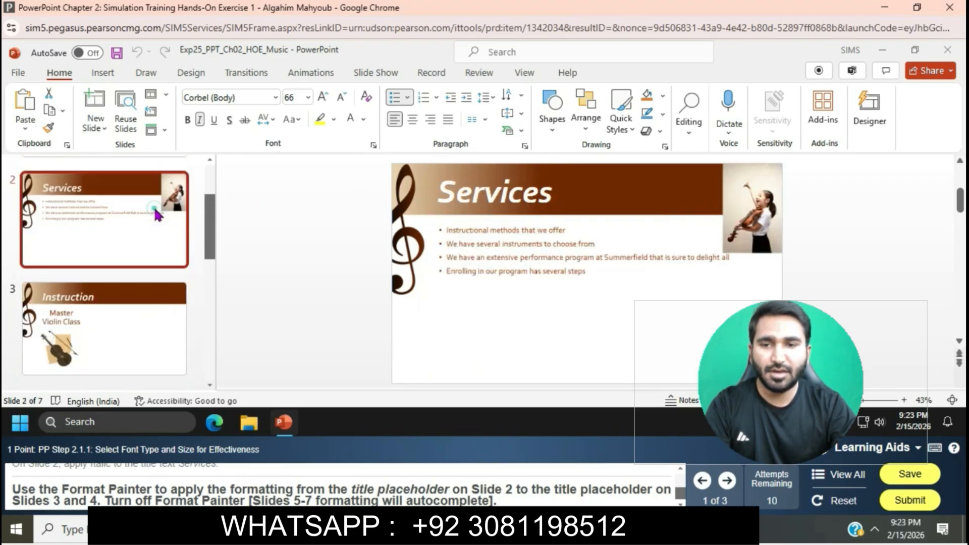
click(444, 195)
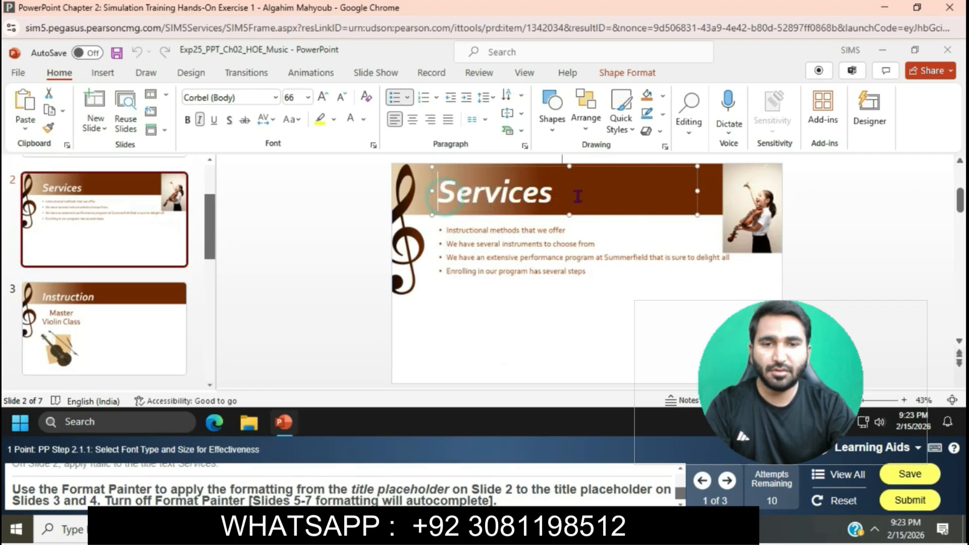
double_click(550, 195)
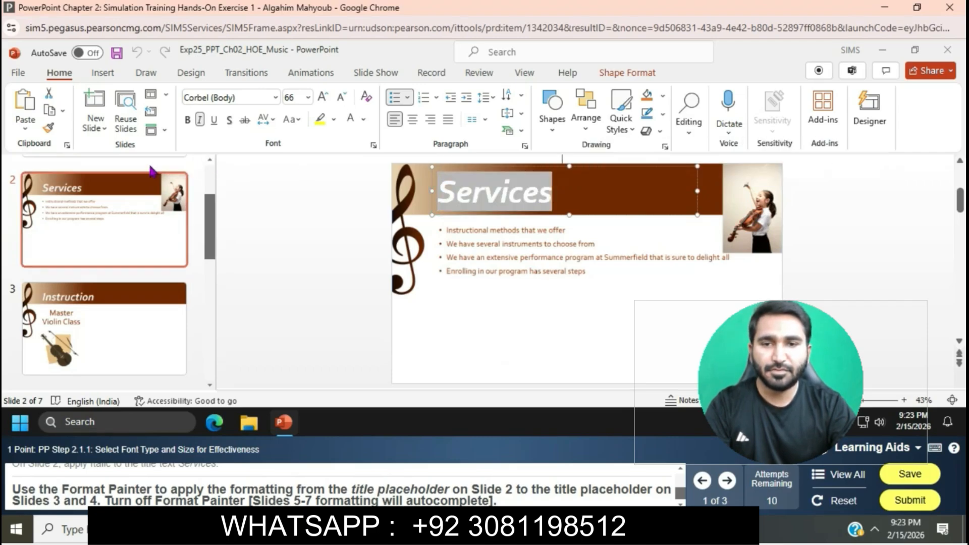
click(49, 128)
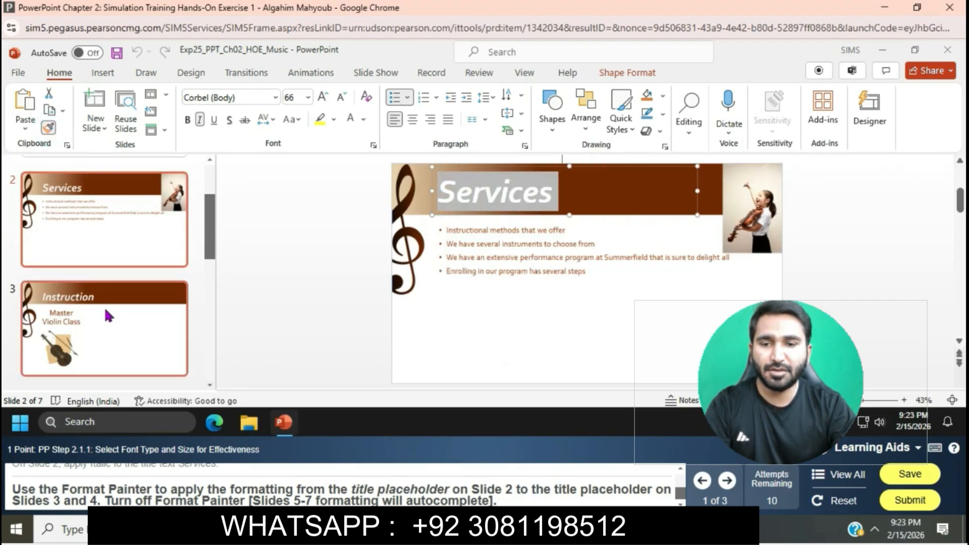
click(210, 385)
click(180, 374)
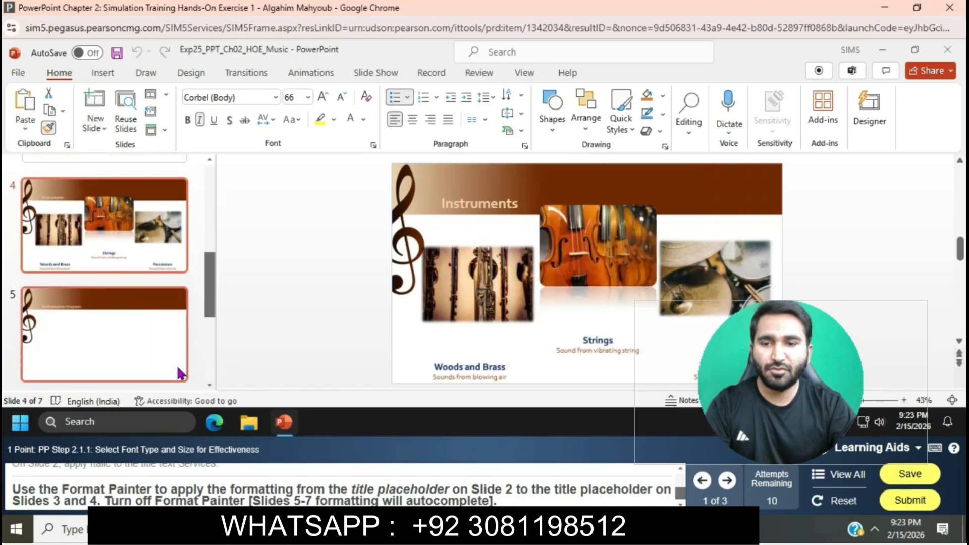
drag(434, 205, 519, 207)
key(Escape)
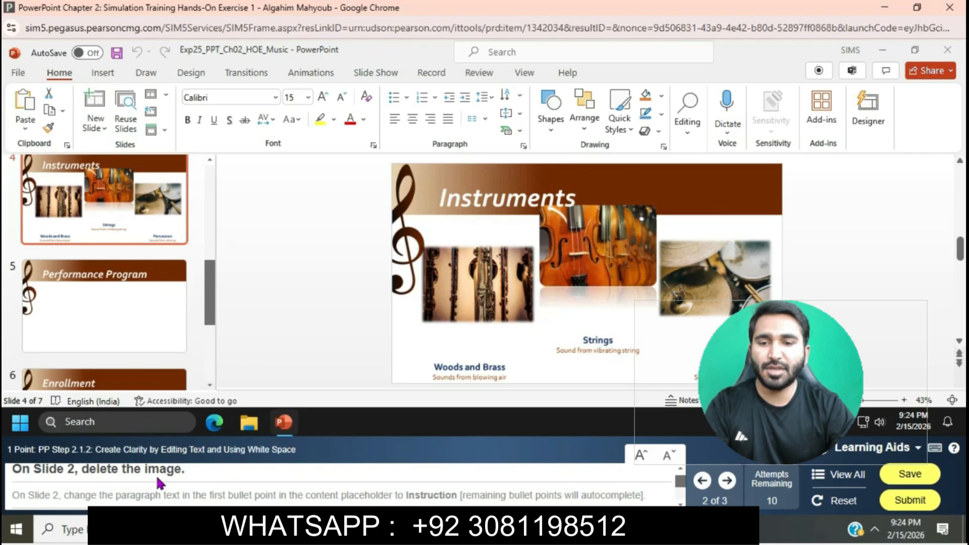
Delete the image of the violin player from slide 2.
scroll(113, 216, up, 3)
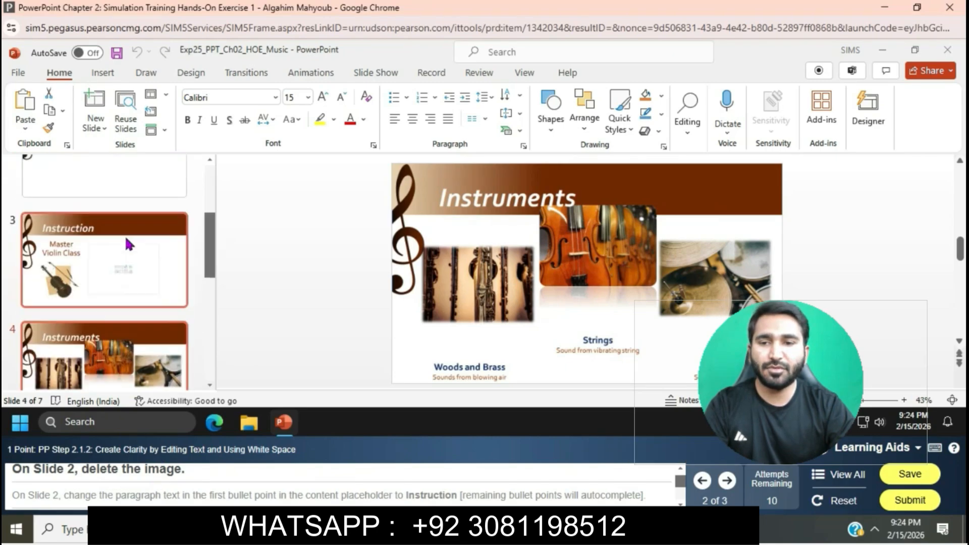
click(112, 202)
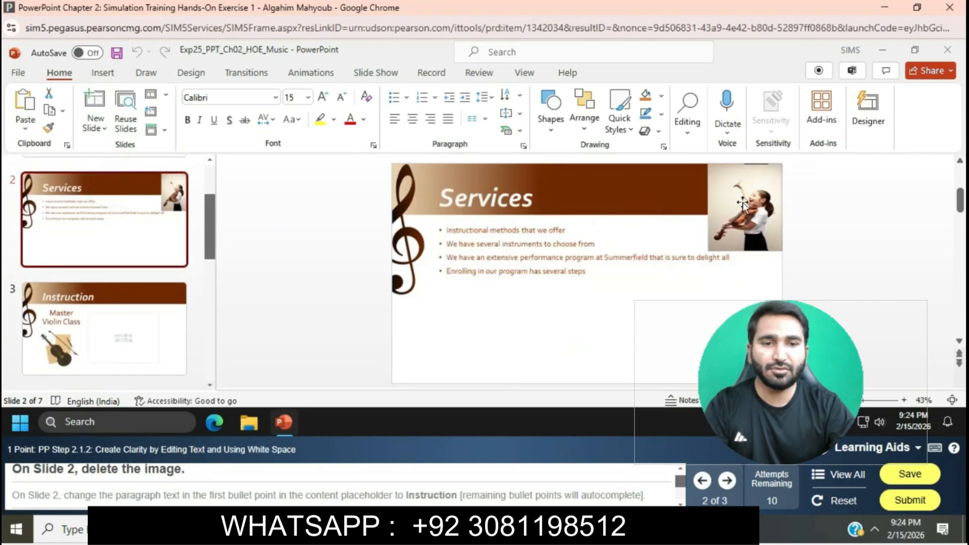
click(743, 203)
key(Delete)
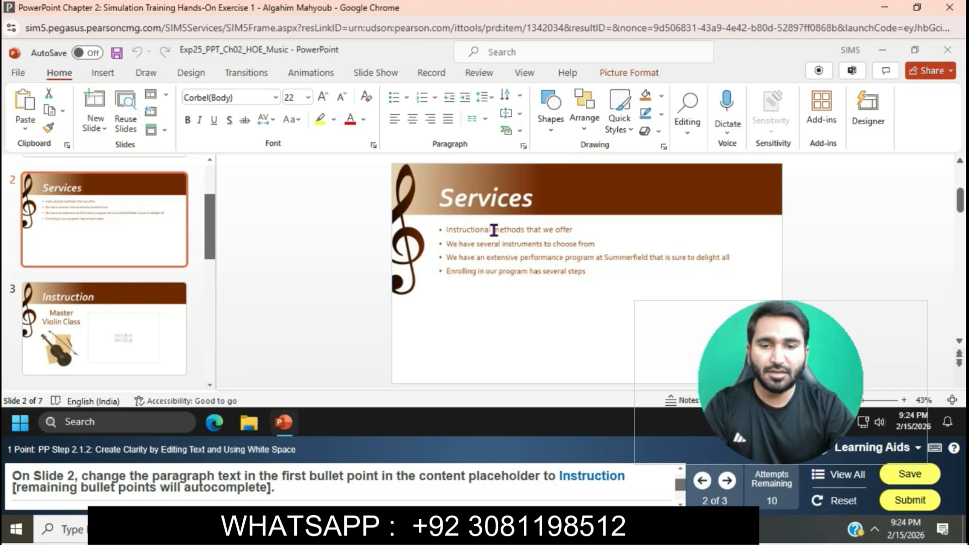
Shorten the first bullet point on slide 2 from "Instructional methods that we offer" to the single word Instruction.
drag(494, 230, 574, 230)
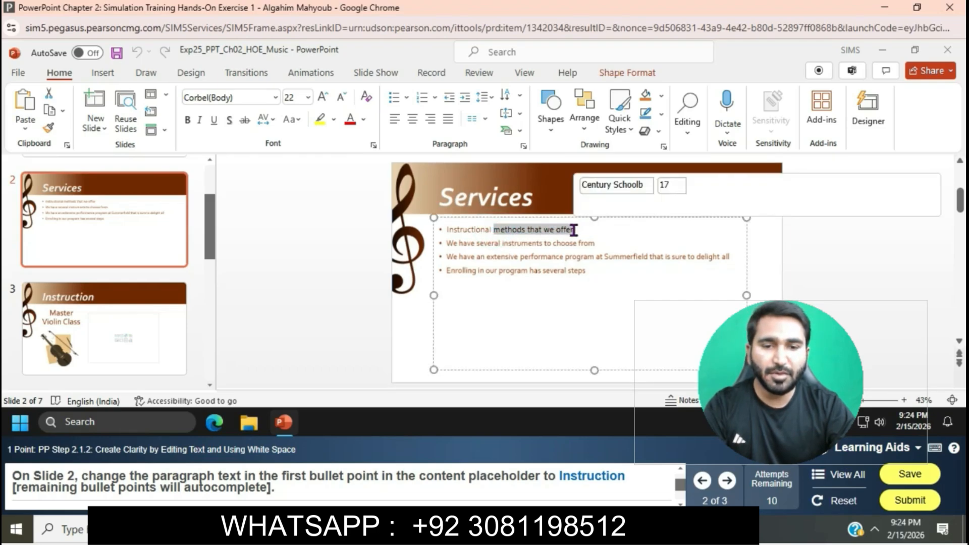
click(574, 231)
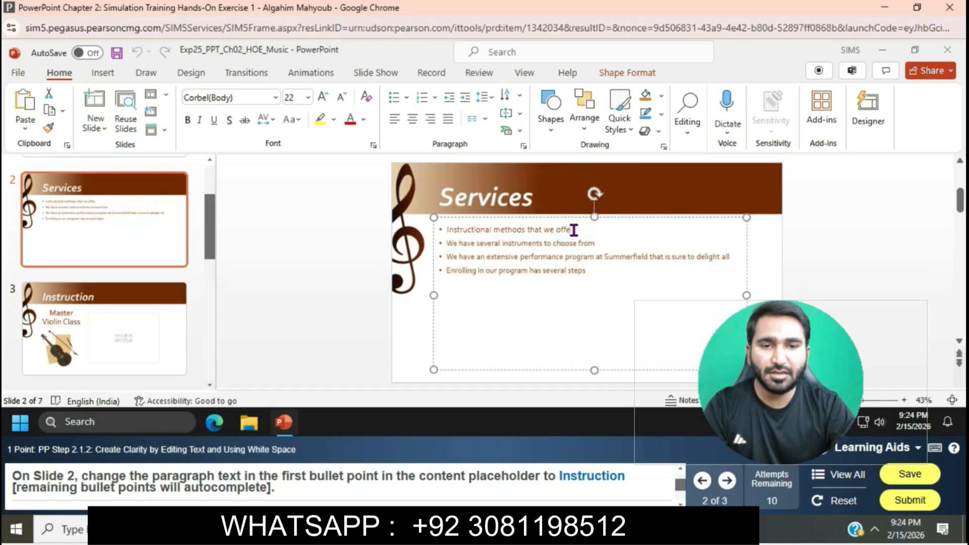
key(BackSpace)
key(BackSpace)
key(BackSpace)
key(BackSpace)
key(BackSpace)
key(BackSpace)
key(BackSpace)
key(BackSpace)
key(BackSpace)
key(BackSpace)
key(BackSpace)
key(BackSpace)
key(BackSpace)
key(BackSpace)
key(BackSpace)
key(BackSpace)
key(BackSpace)
key(BackSpace)
key(BackSpace)
key(BackSpace)
key(BackSpace)
key(BackSpace)
key(BackSpace)
key(BackSpace)
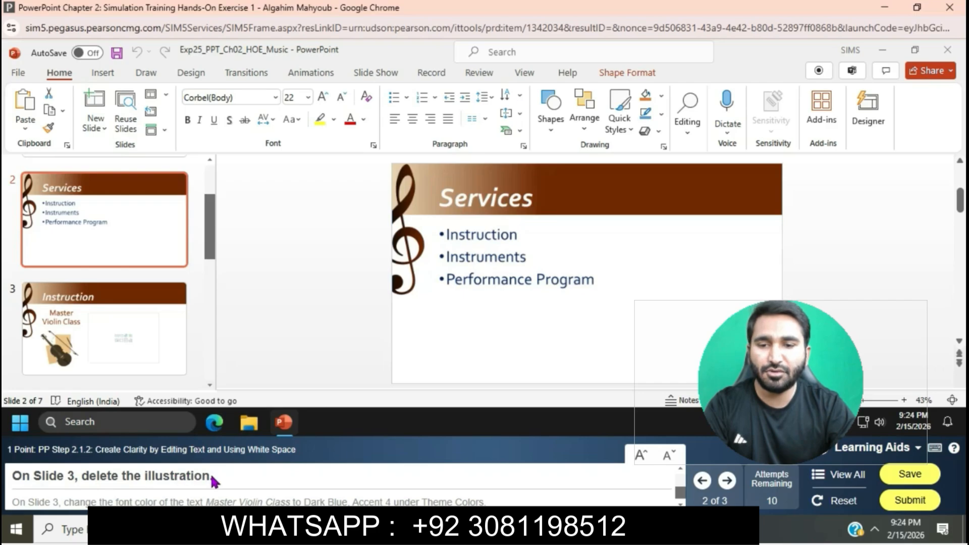
Delete the violin illustration below the Master Violin Class text on slide 3.
click(167, 363)
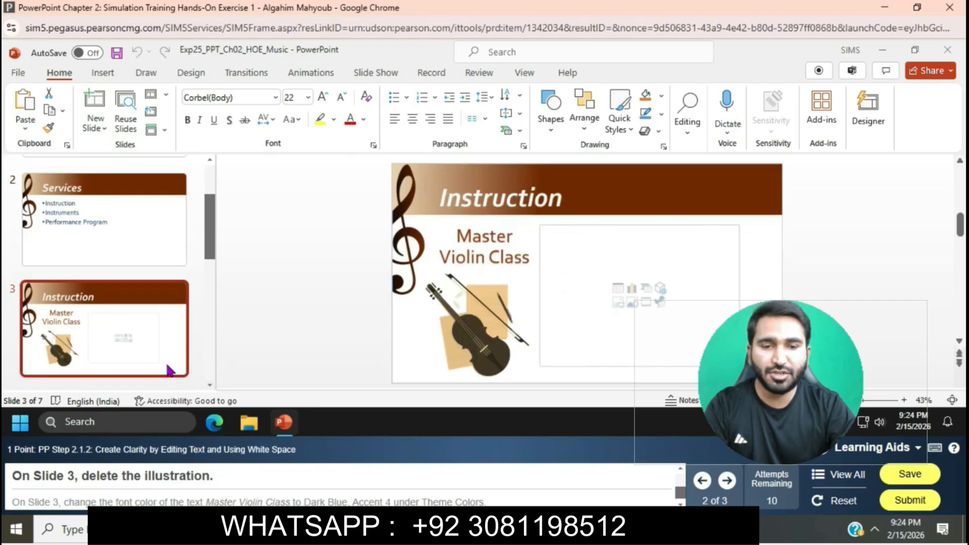
click(457, 338)
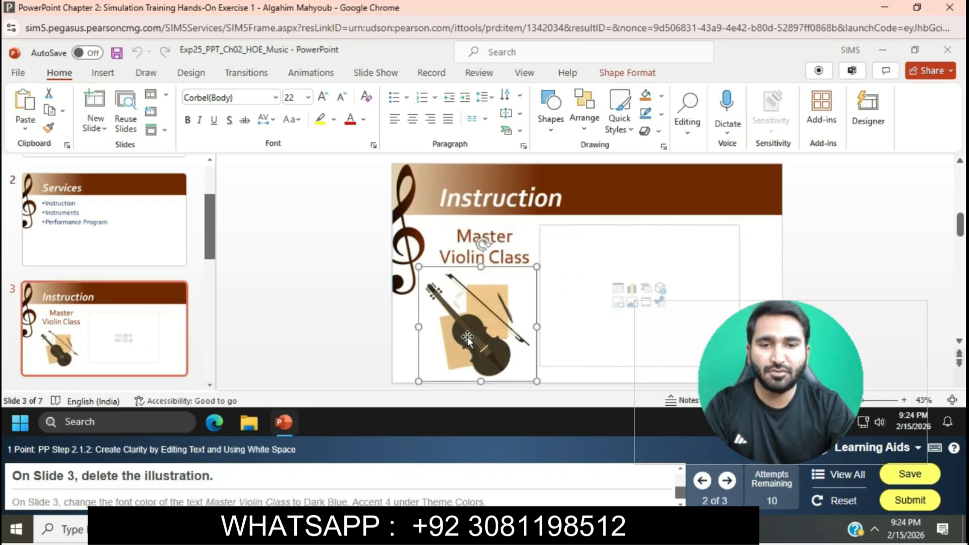
key(Delete)
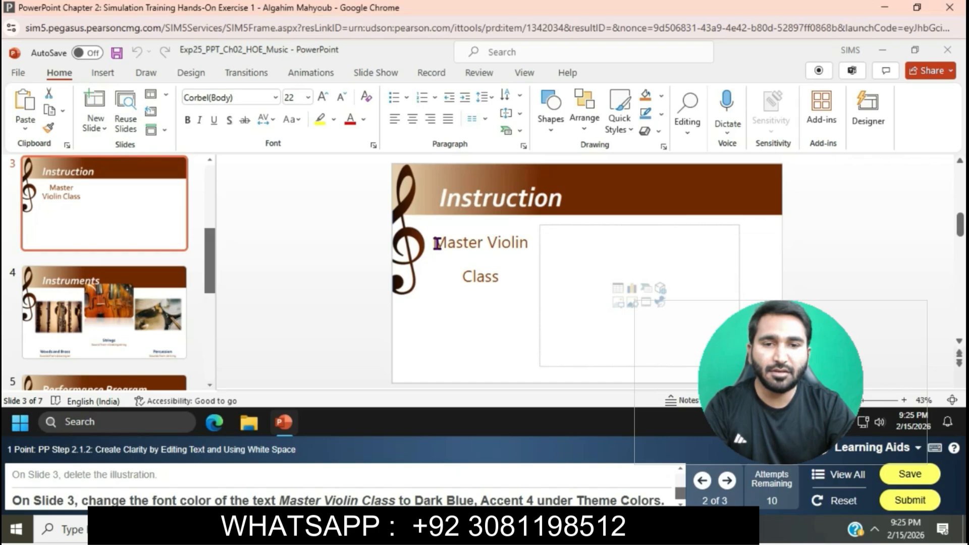
Change the font color of the text Master Violin Class on slide 3 to the theme color Dark Blue, Accent 4.
drag(437, 244, 502, 277)
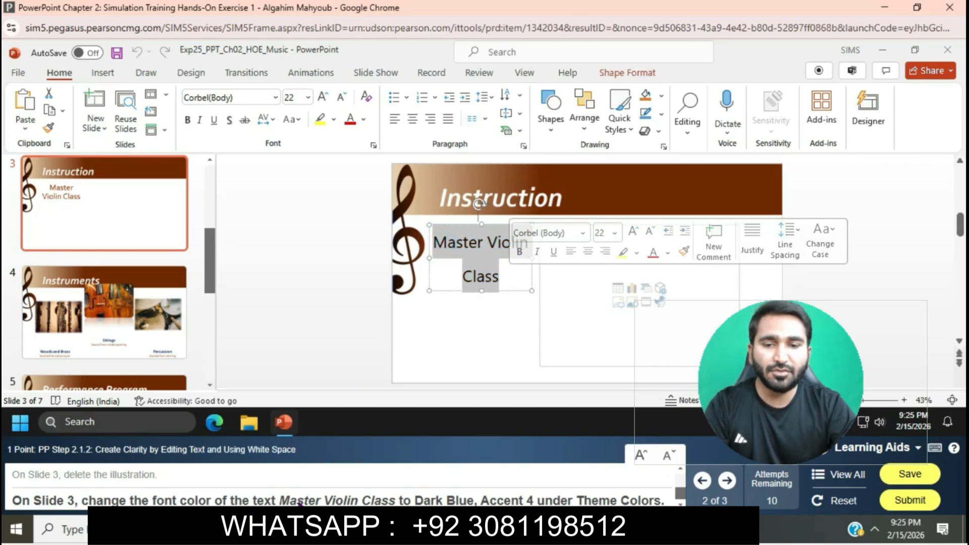
click(364, 120)
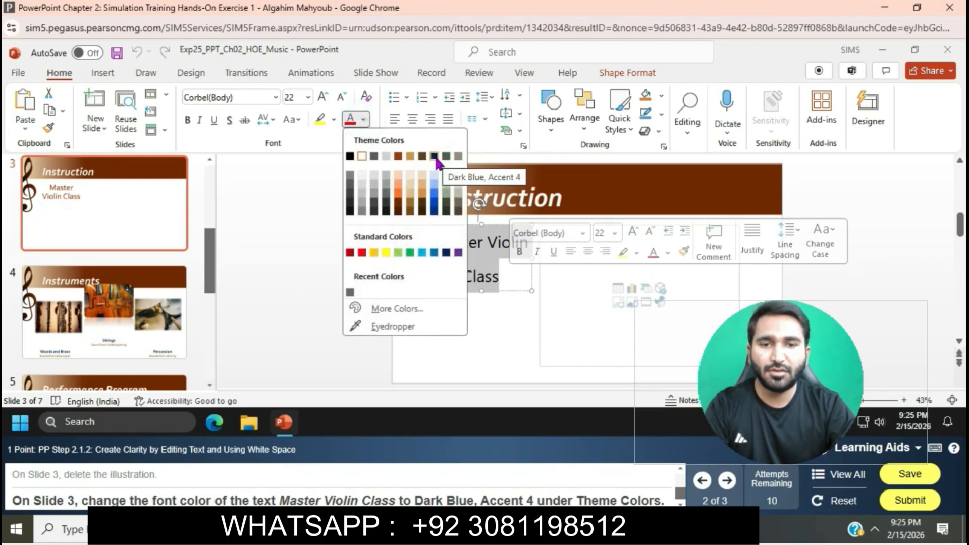
click(436, 159)
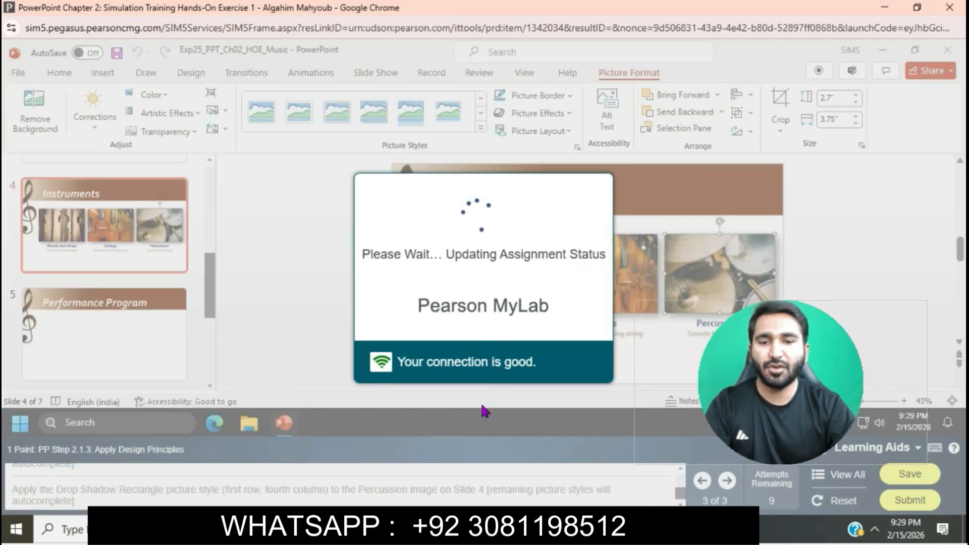
Switch to the MyLab IT Assignments page in the other Chrome window.
mouse_move(443, 528)
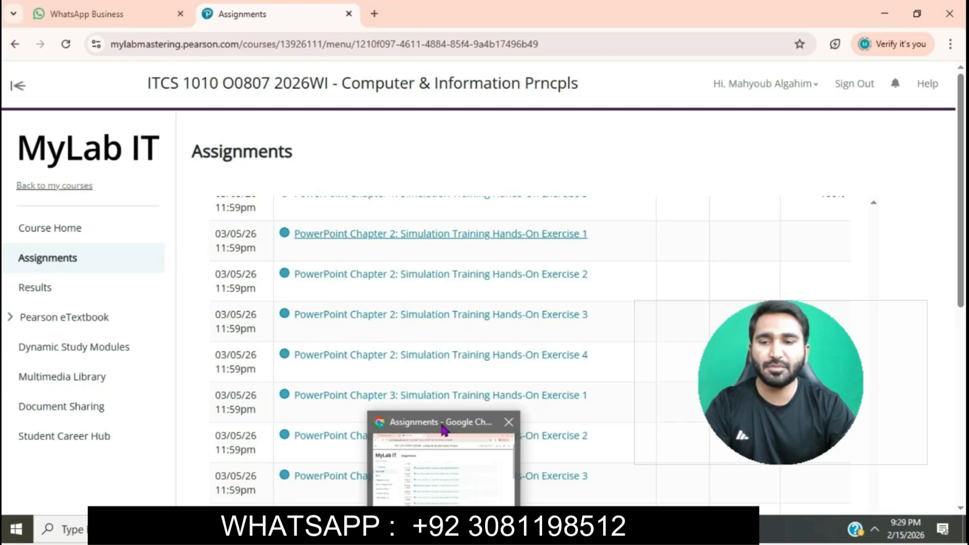